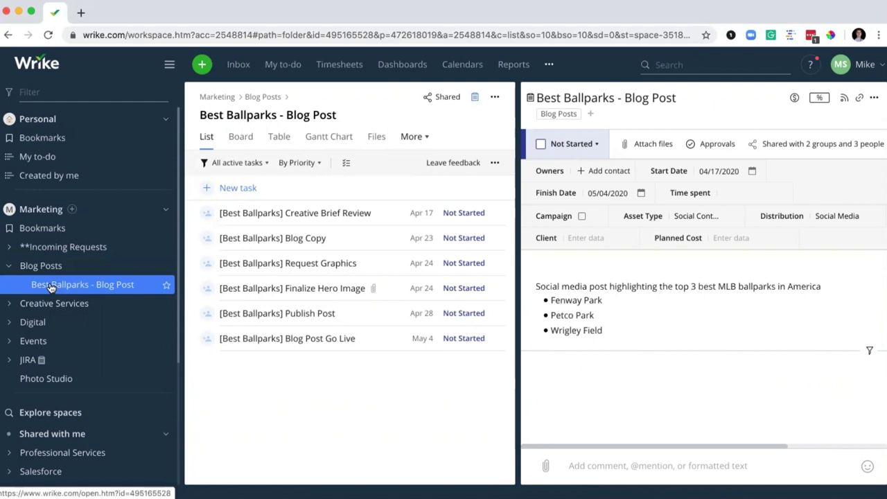
Step: From the [Best Ballparks] Request Graphics task, start attaching files from Bynder and open the Ballparks collection
left_click(296, 264)
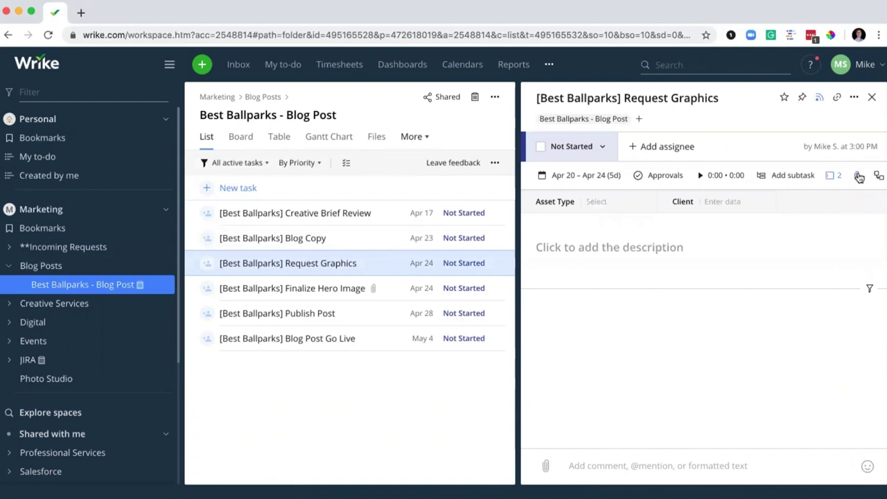
left_click(858, 178)
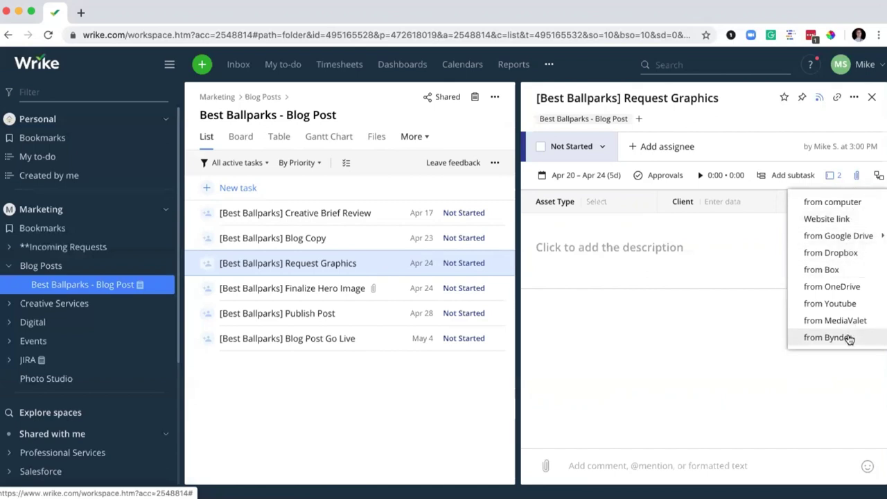
left_click(847, 338)
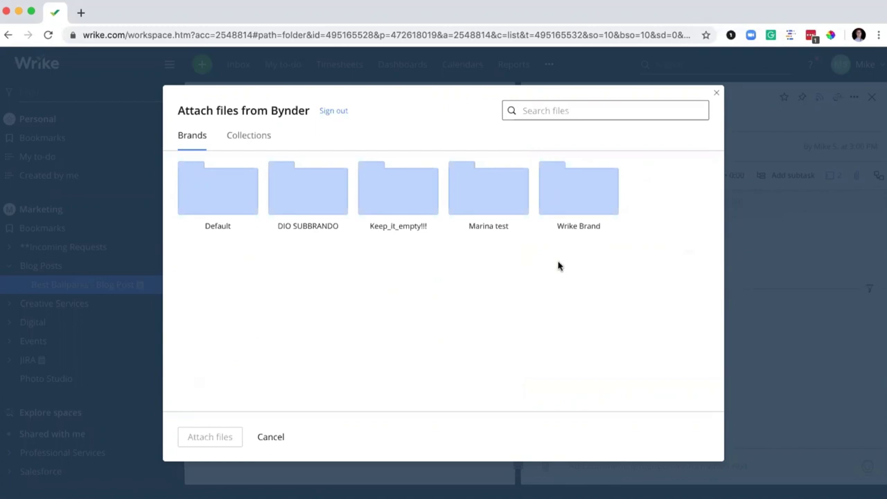
left_click(554, 109)
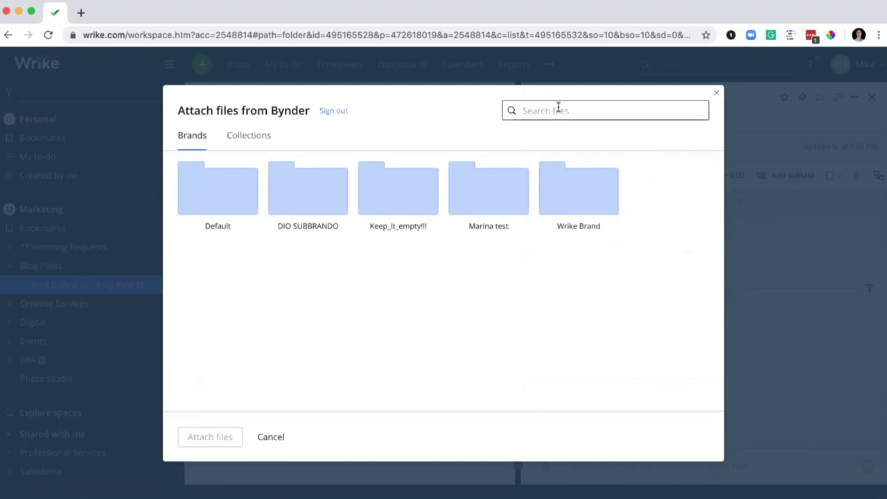
left_click(267, 135)
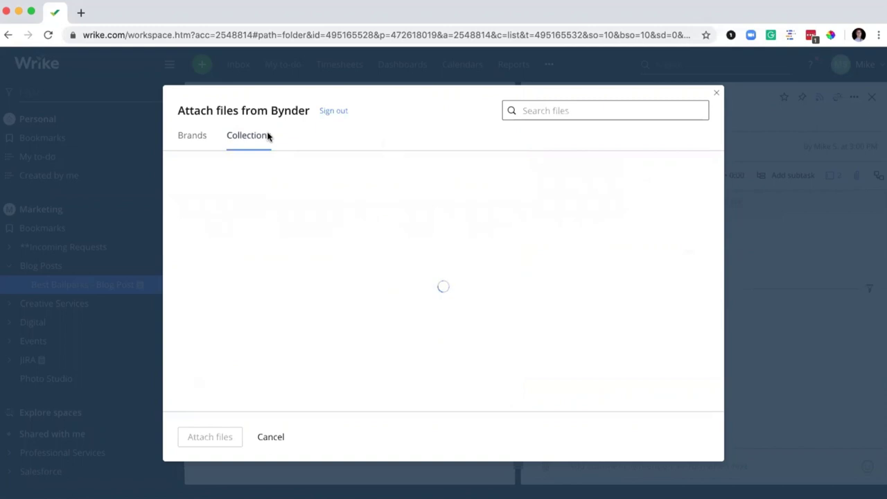
left_click(378, 276)
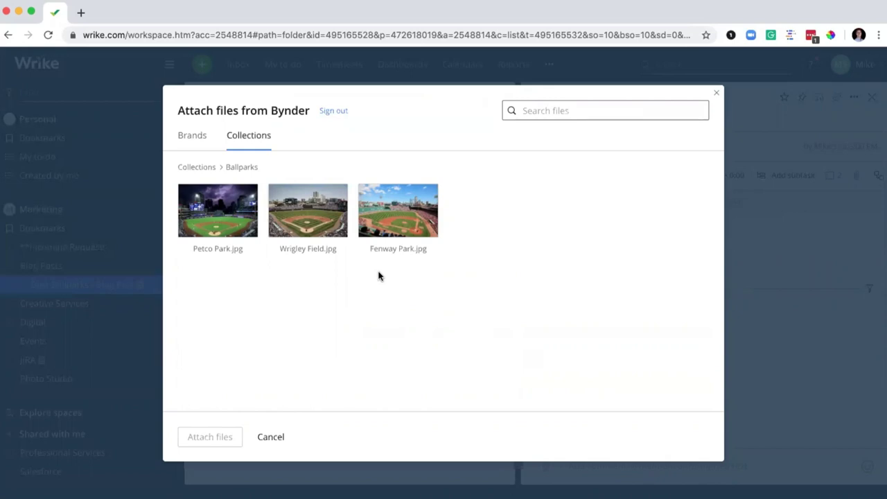
Step: Attach Petco Park.jpg, Wrigley Field.jpg and Fenway Park.jpg to the task, and preview the attached Fenway Park image
left_click(188, 200)
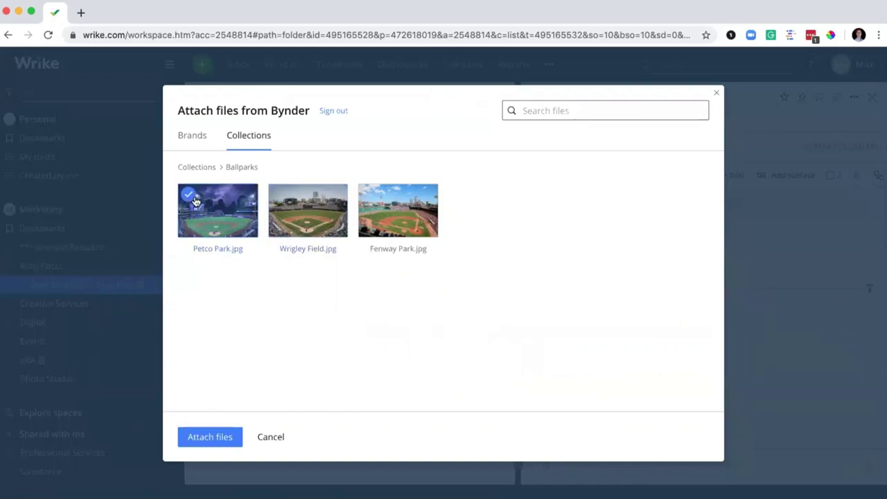
left_click(280, 196)
left_click(367, 196)
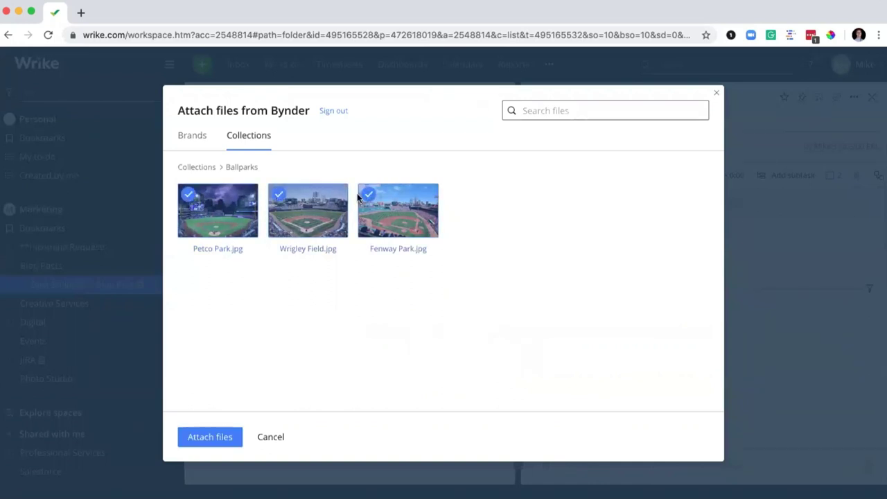
left_click(210, 438)
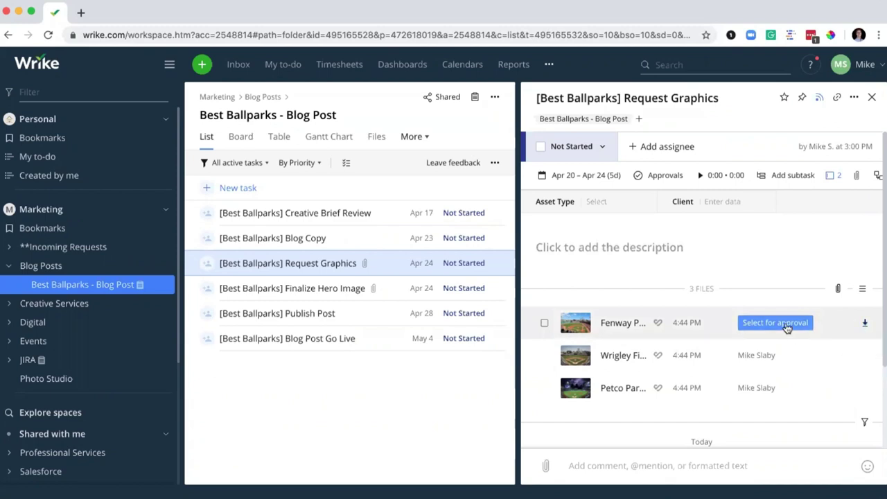
left_click(621, 324)
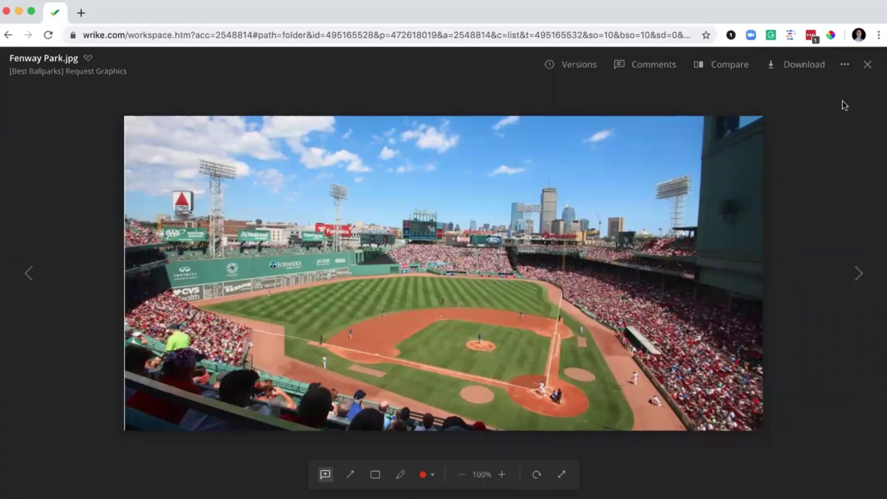
left_click(867, 63)
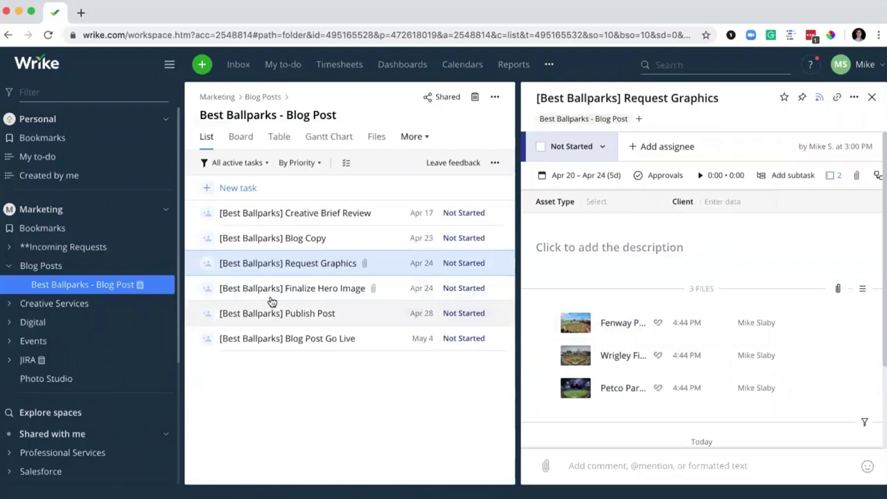
Step: Approve MLB's Best Ballparks.jpg in the [Best Ballparks] Finalize Hero Image task and return to the task
left_click(307, 294)
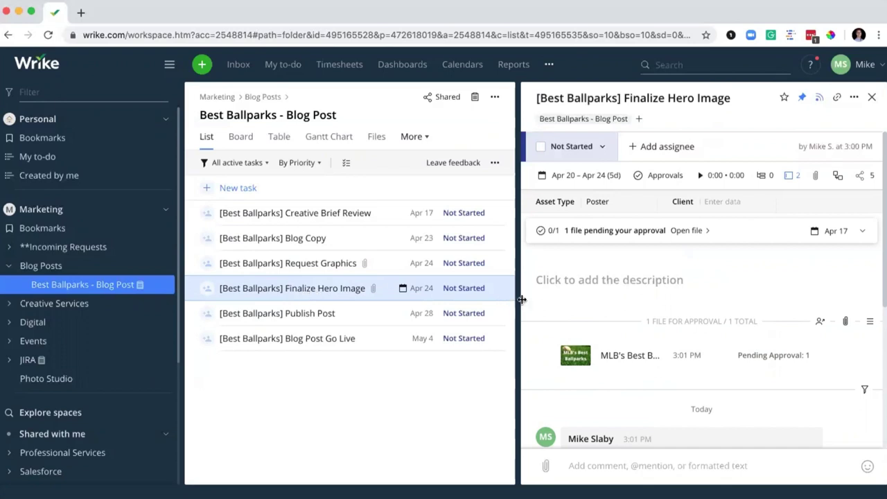
left_click(617, 356)
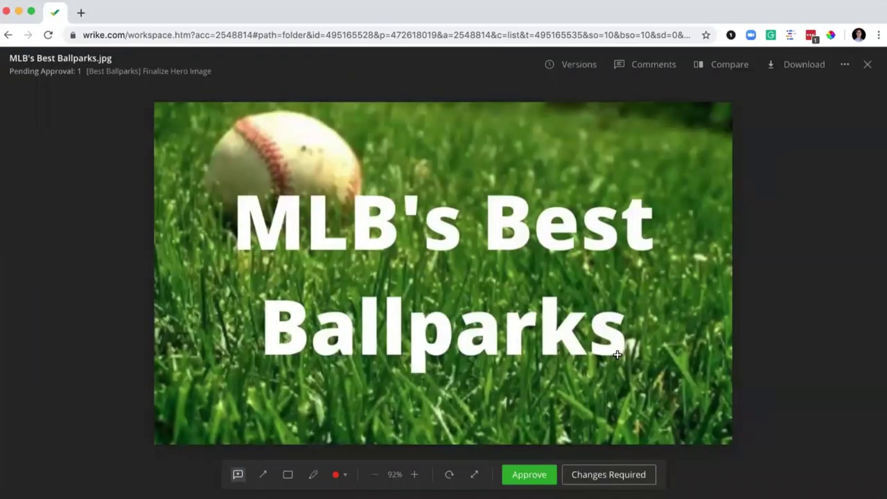
left_click(530, 478)
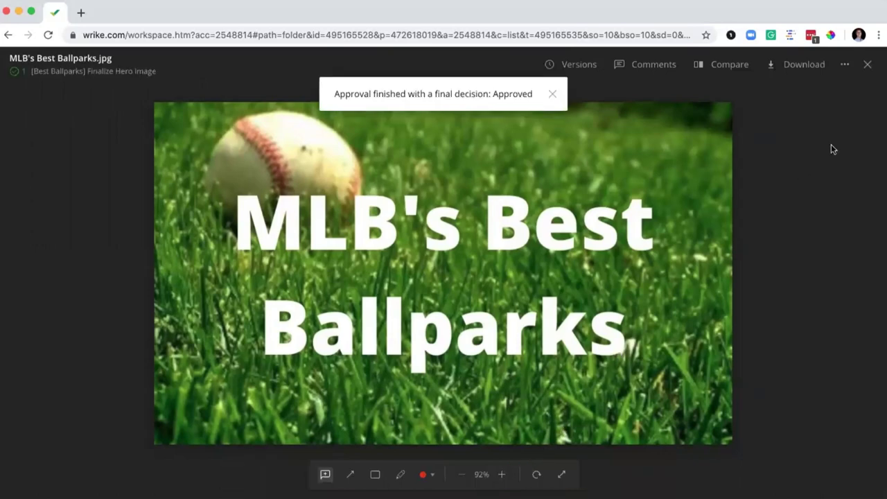
left_click(867, 66)
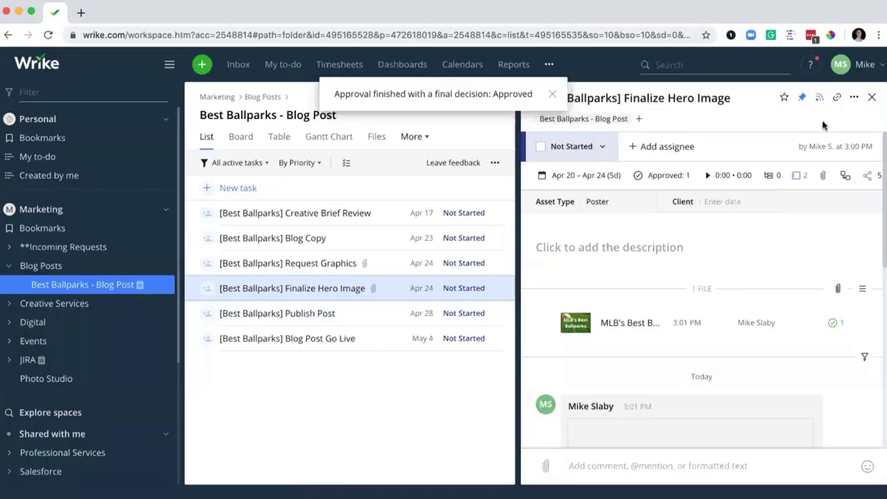
Step: Start publishing MLB's Best Ballparks.jpg to Bynder with Default as the brand, and continue to the file metadata
right_click(628, 324)
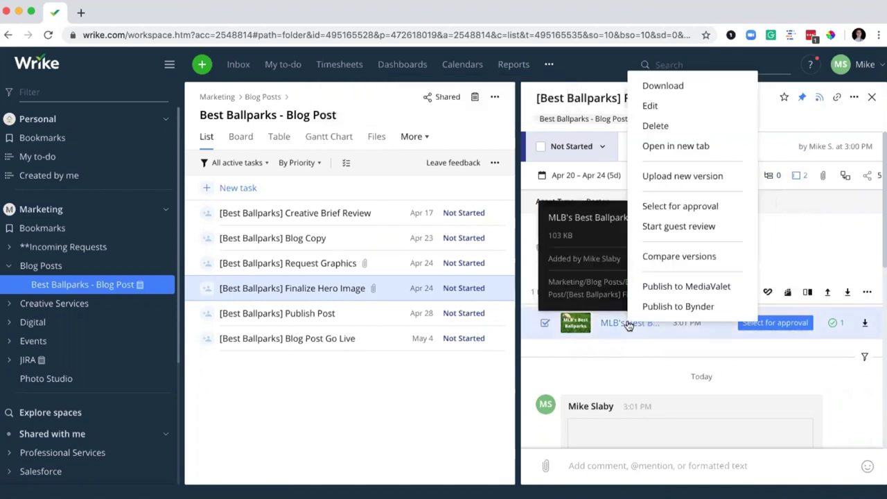
left_click(669, 308)
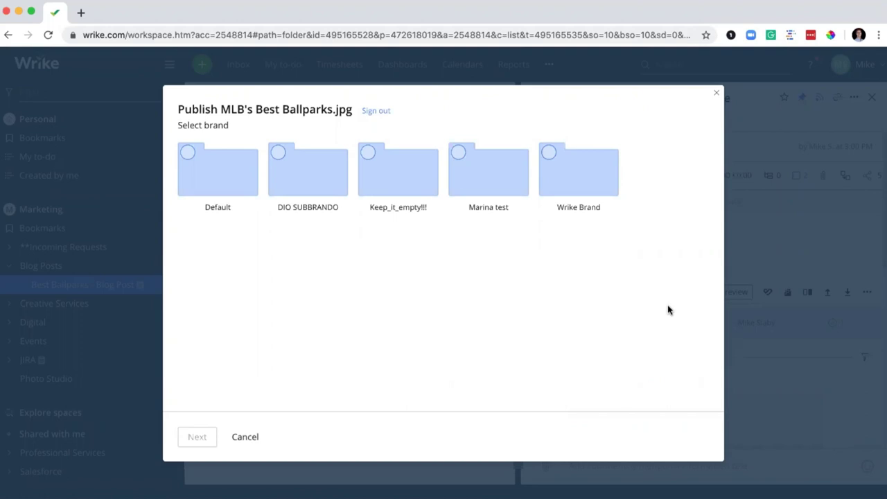
left_click(191, 156)
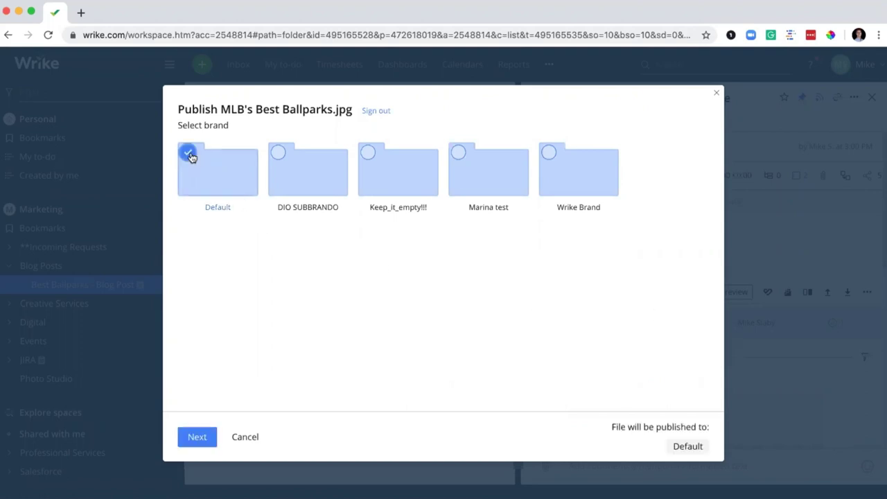
left_click(200, 438)
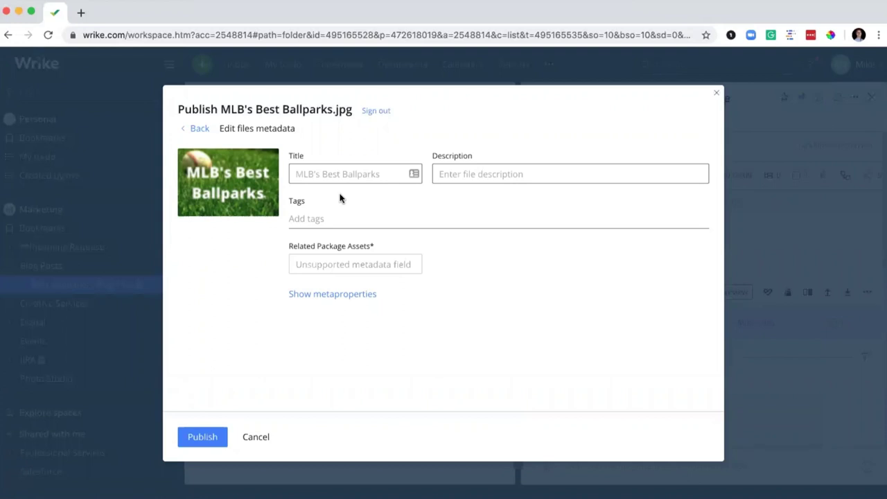
Step: Set the file's title to "MLB's Best Ballparks Hero Image" and its description to "Hero image for blog post"
left_click(342, 174)
type("MLB's Best Ballparks Hero Image")
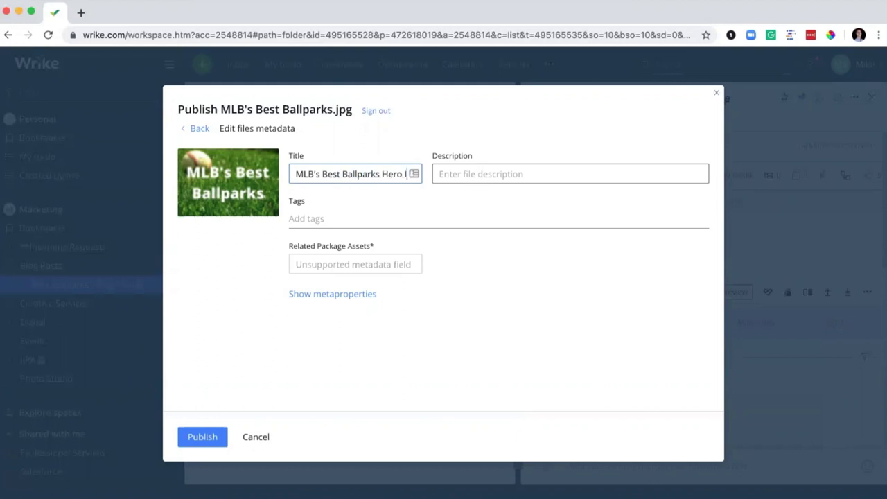
left_click(476, 174)
type("Hero i")
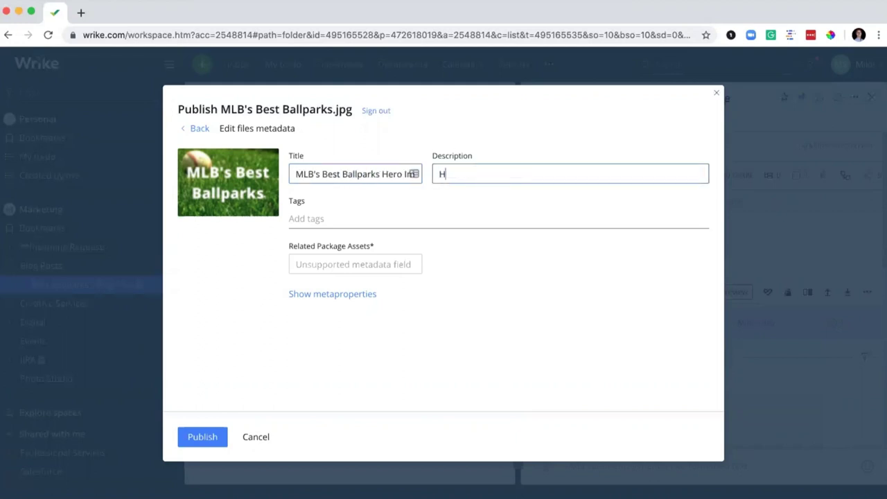
type("mage for blog popst")
key("BackSpace")
key("BackSpace")
key("BackSpace")
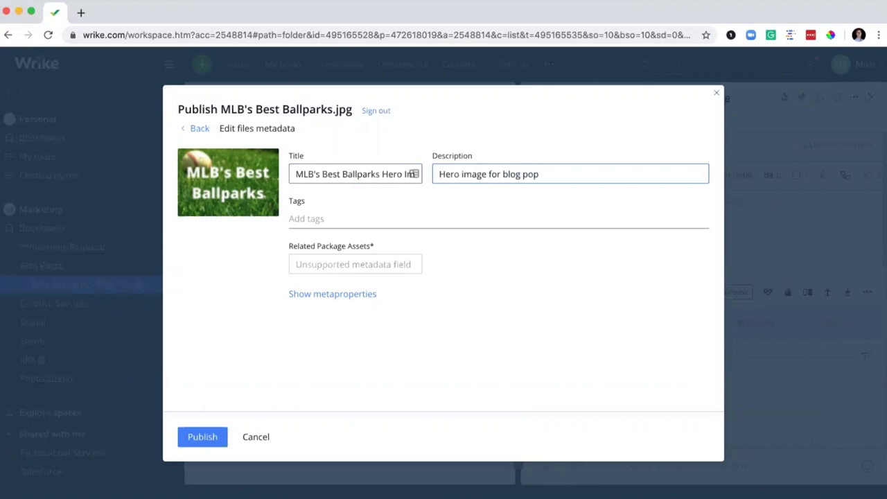
type("st")
Step: Show the file's metaproperties, then publish it and confirm the permanent move to Bynder
left_click(353, 296)
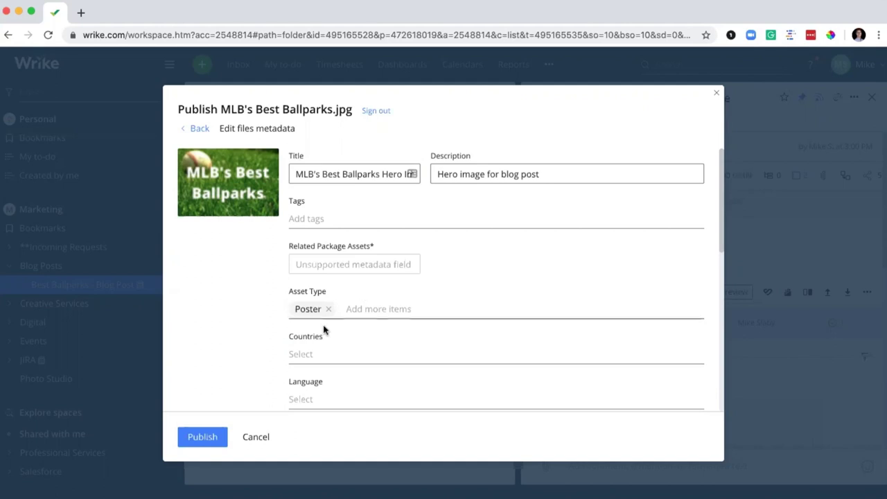
left_click(209, 436)
left_click(390, 309)
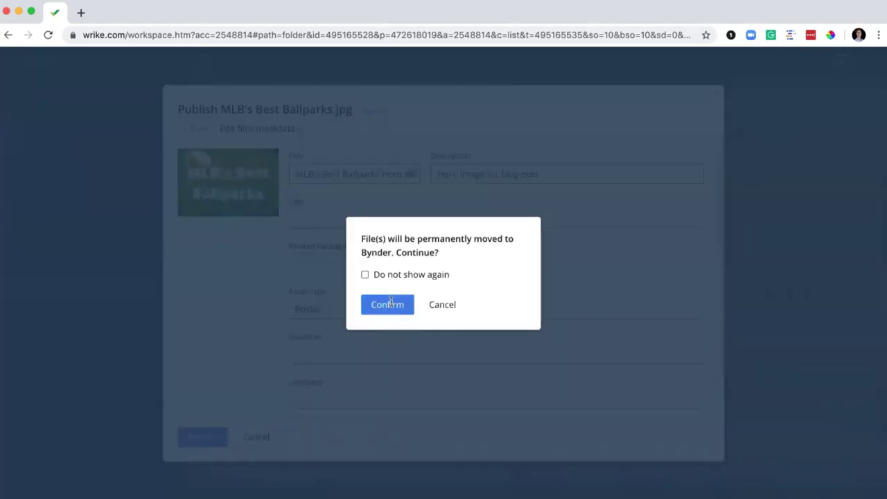